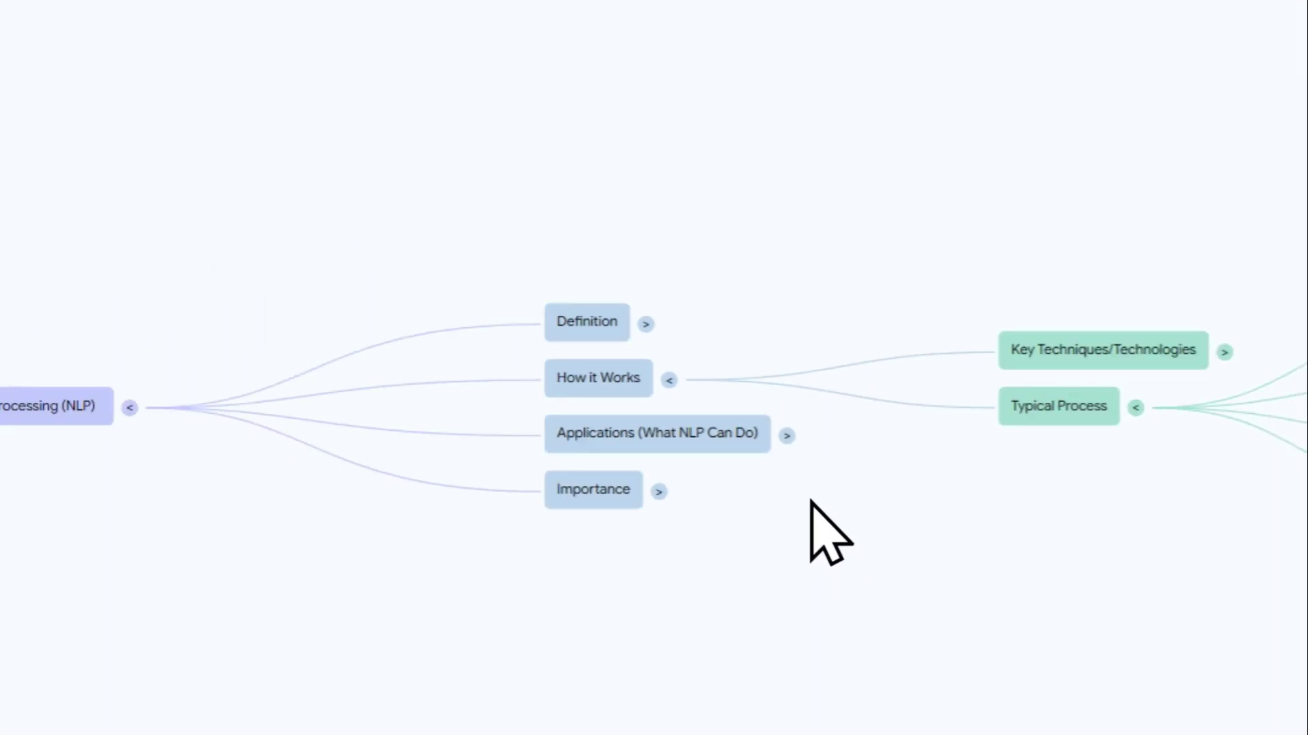
Expand the 'Applications (What NLP Can Do)' branch of the NLP mind map and start a new browser tab.
{"action": "left_click", "coordinate": [787, 437]}
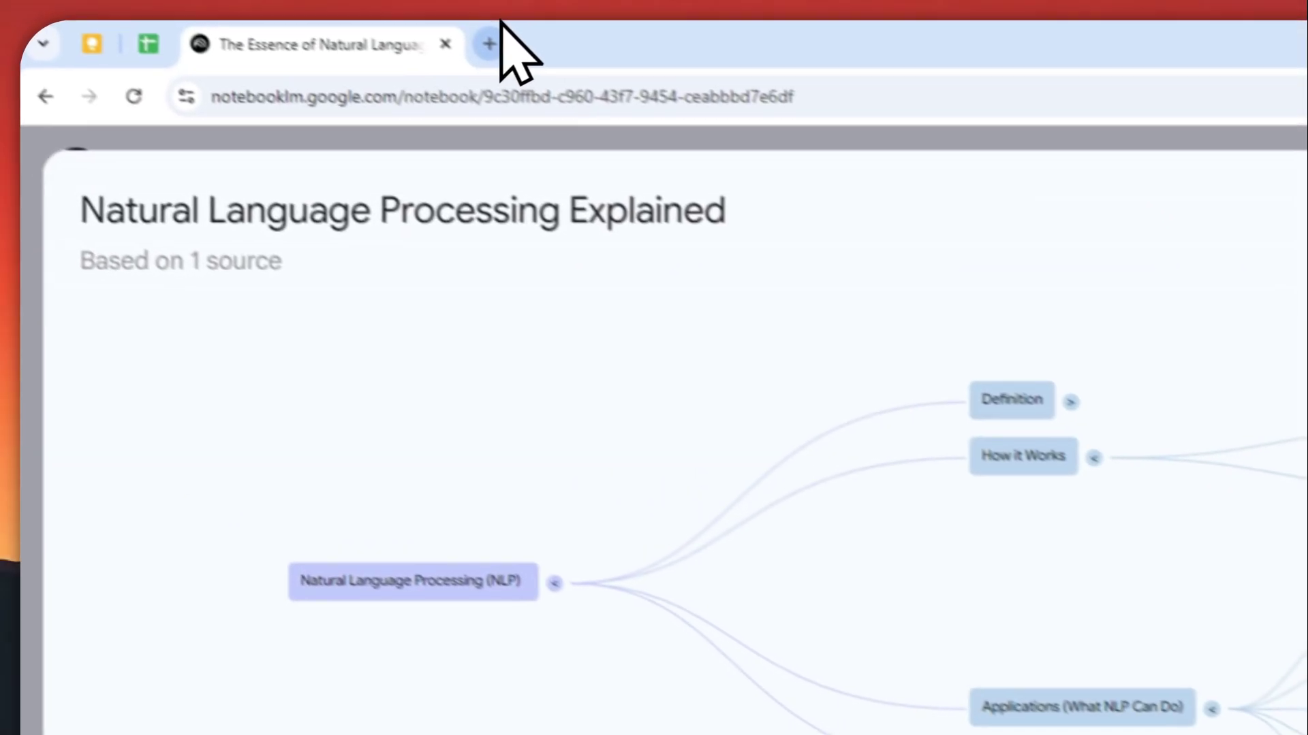
{"action": "left_click", "coordinate": [502, 36]}
{"action": "type", "text": "notebooklm.google.com"}
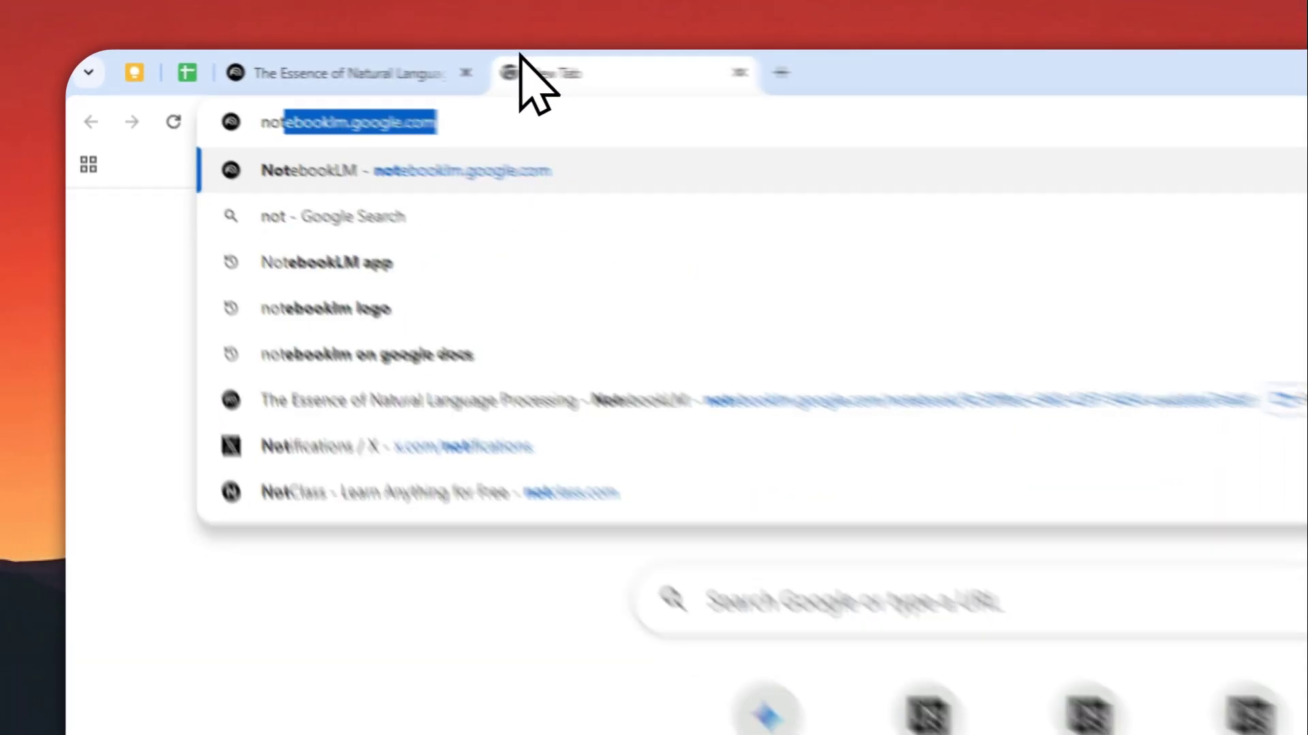
Load notebooklm.google.com to reach the feline notebook built from Types of Cats.pdf.
{"action": "key", "text": "Return"}
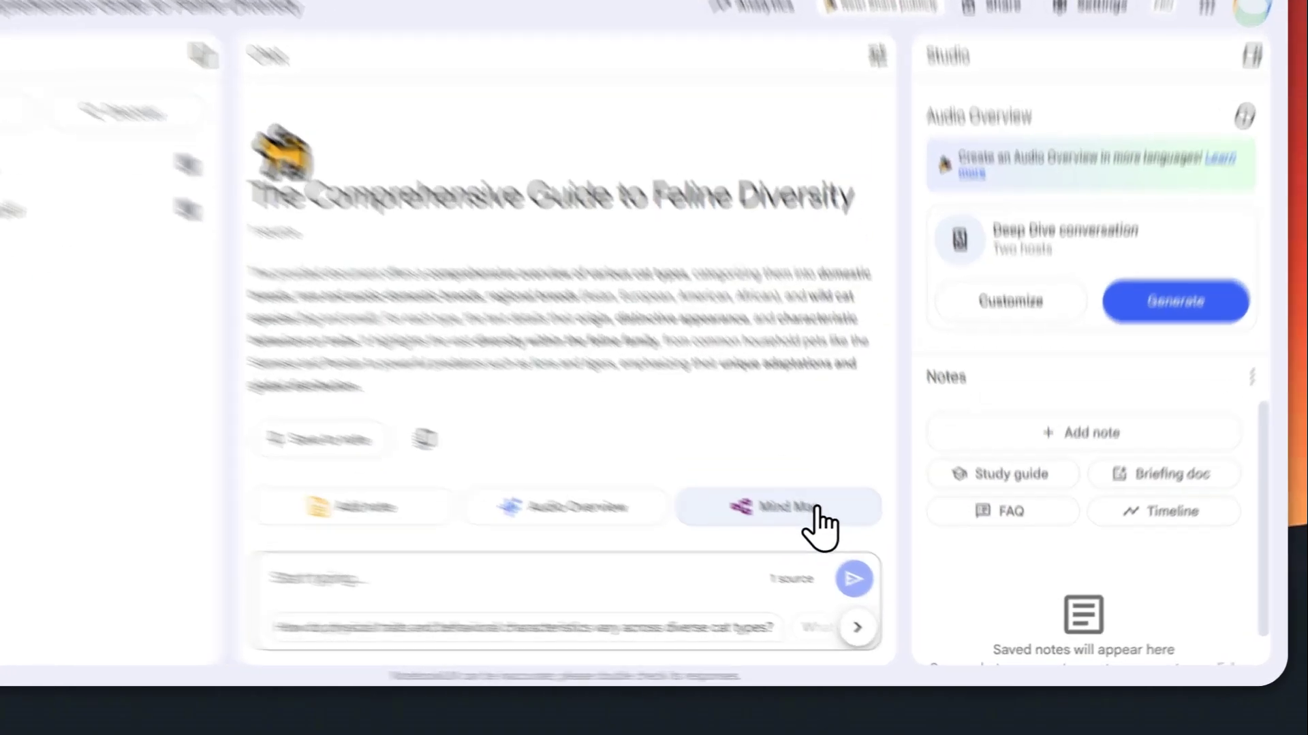
Create a mind map from Types of Cats.pdf and open 'The Compendium of Feline Breeds and Wild Cats'.
{"action": "left_click", "coordinate": [822, 540]}
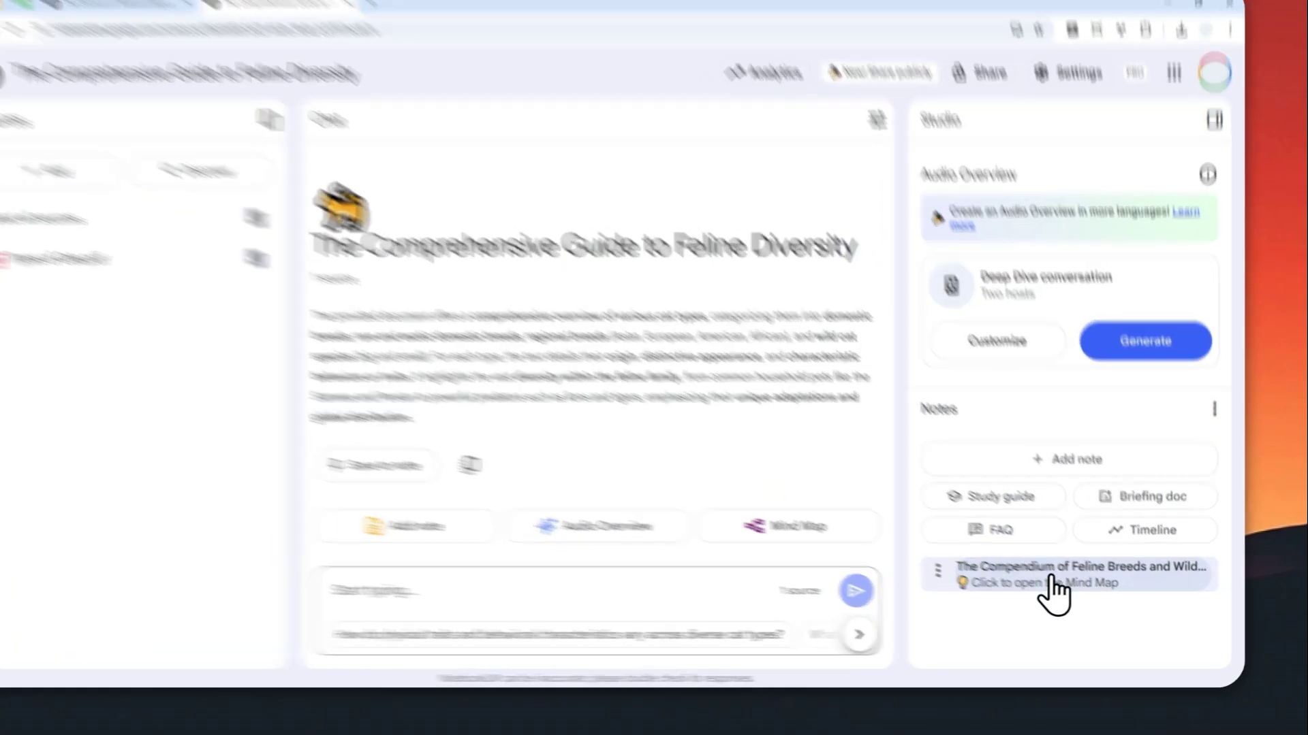
{"action": "left_click", "coordinate": [1082, 584]}
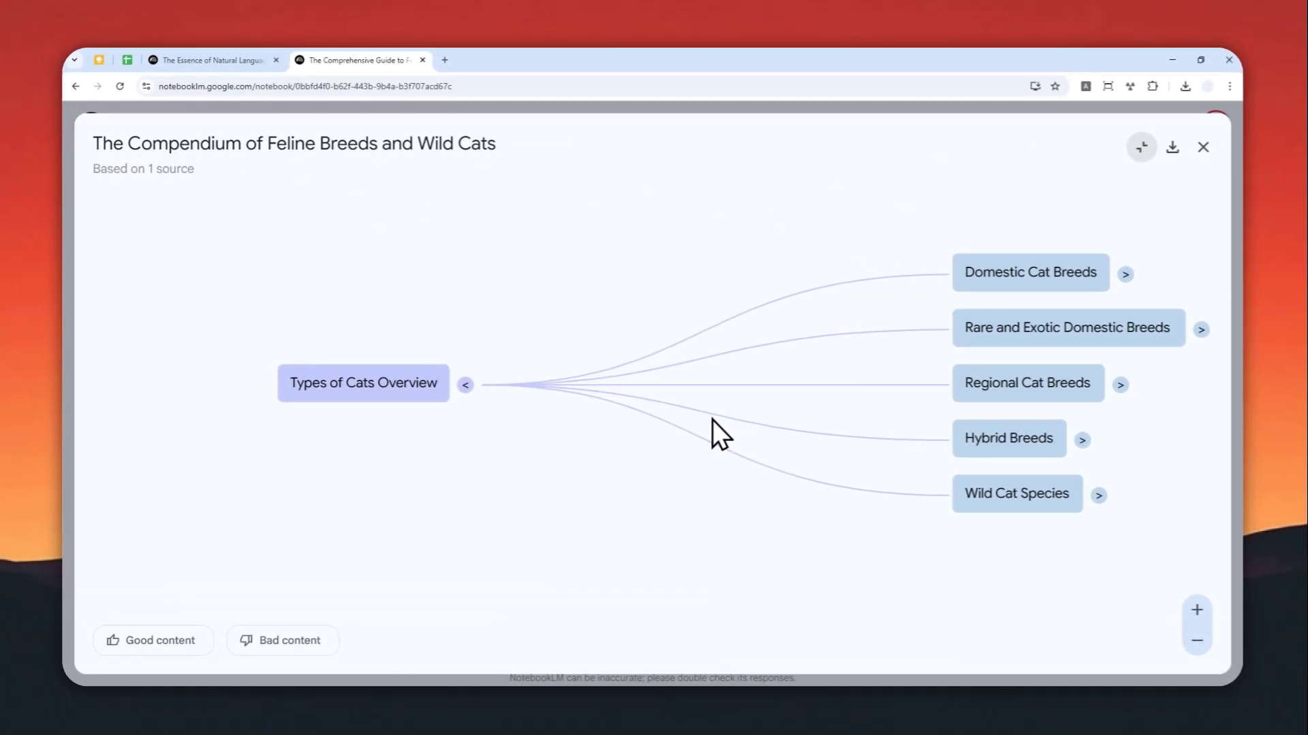
Expand the Hybrid Breeds, Savannah and Rare and Exotic Domestic Breeds branches, then close the map.
{"action": "left_click", "coordinate": [1081, 440]}
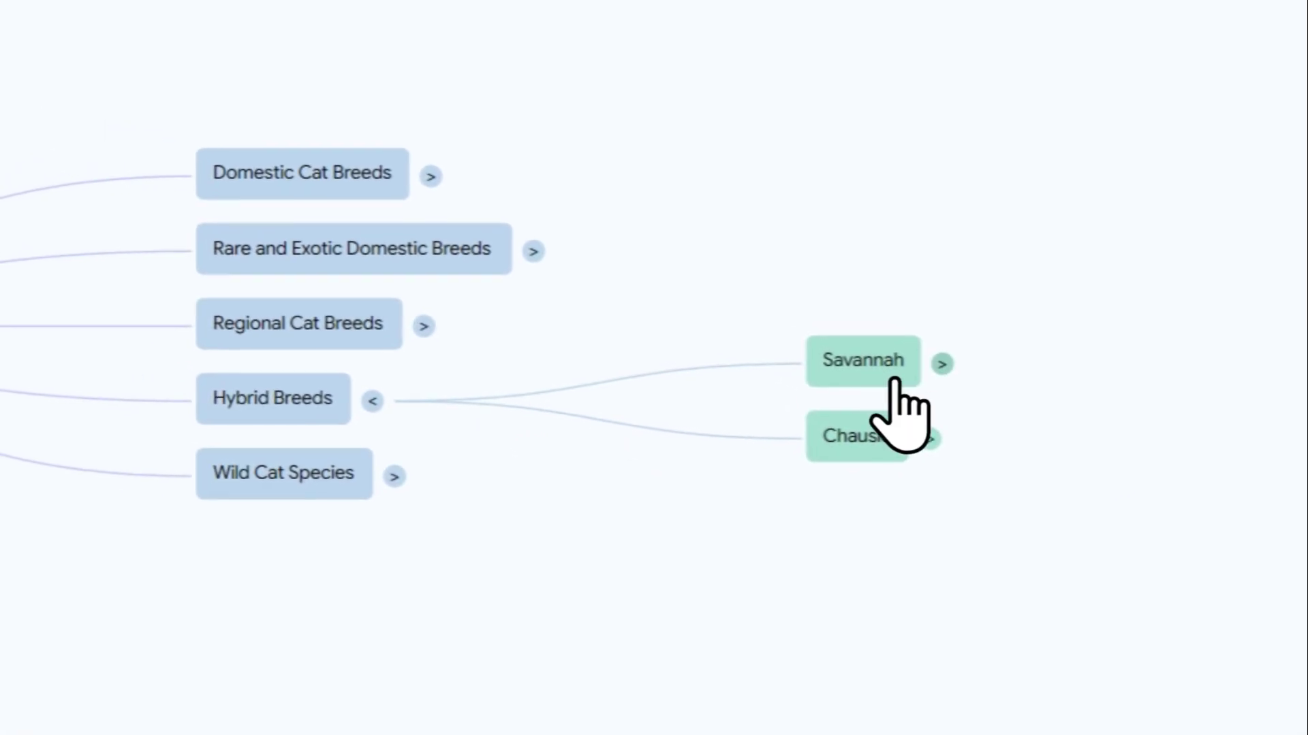
{"action": "left_click", "coordinate": [941, 363]}
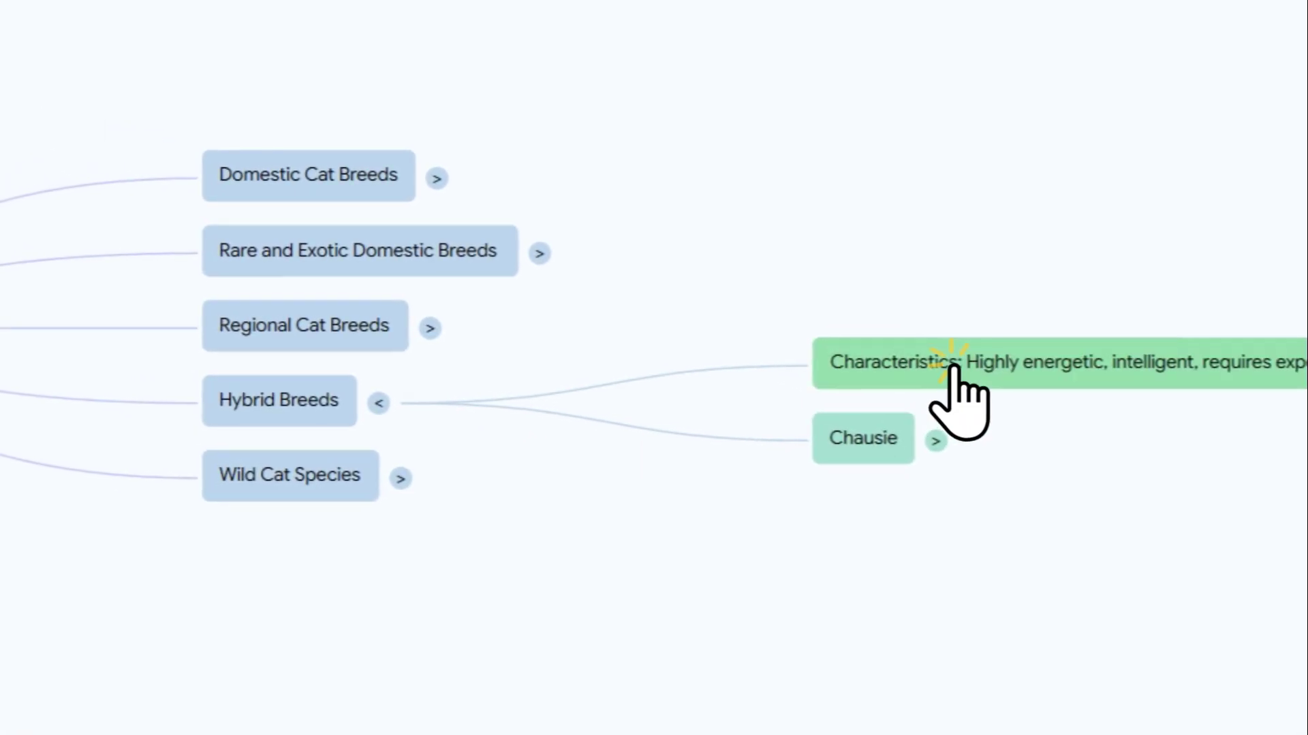
{"action": "left_click", "coordinate": [334, 337]}
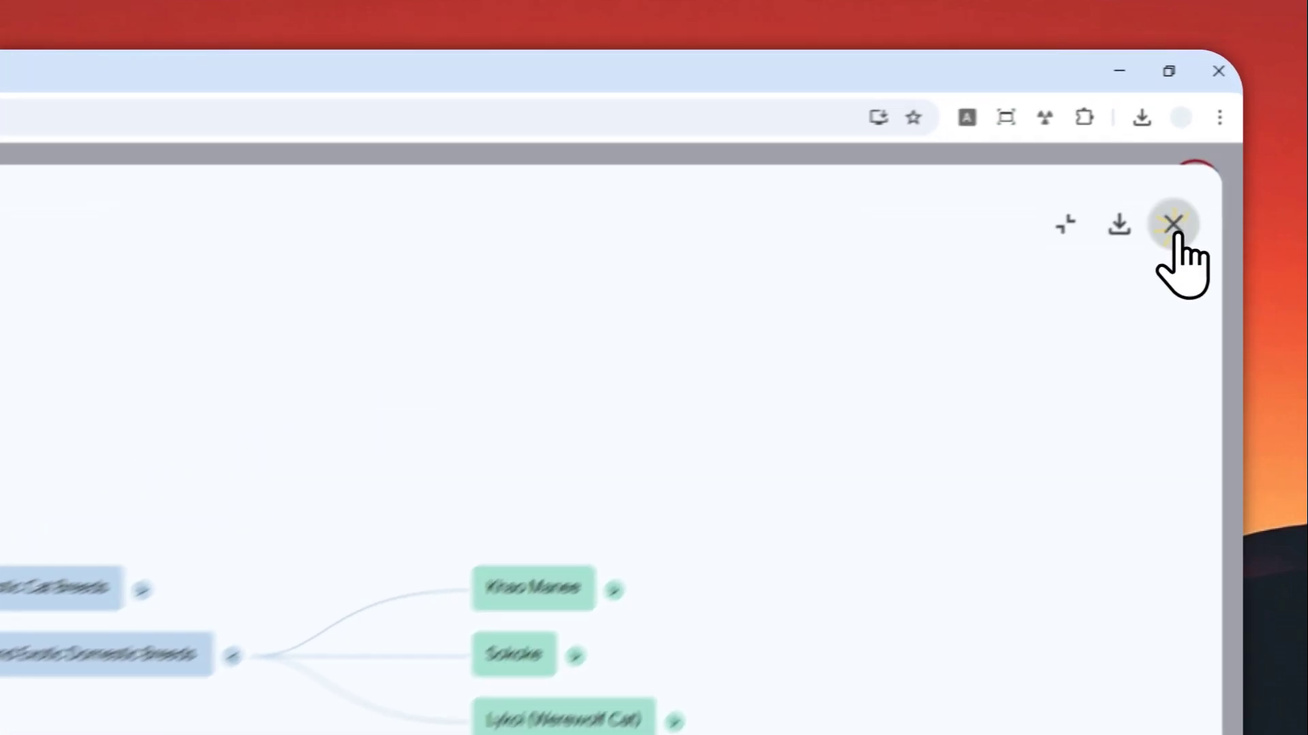
{"action": "left_click", "coordinate": [1204, 148]}
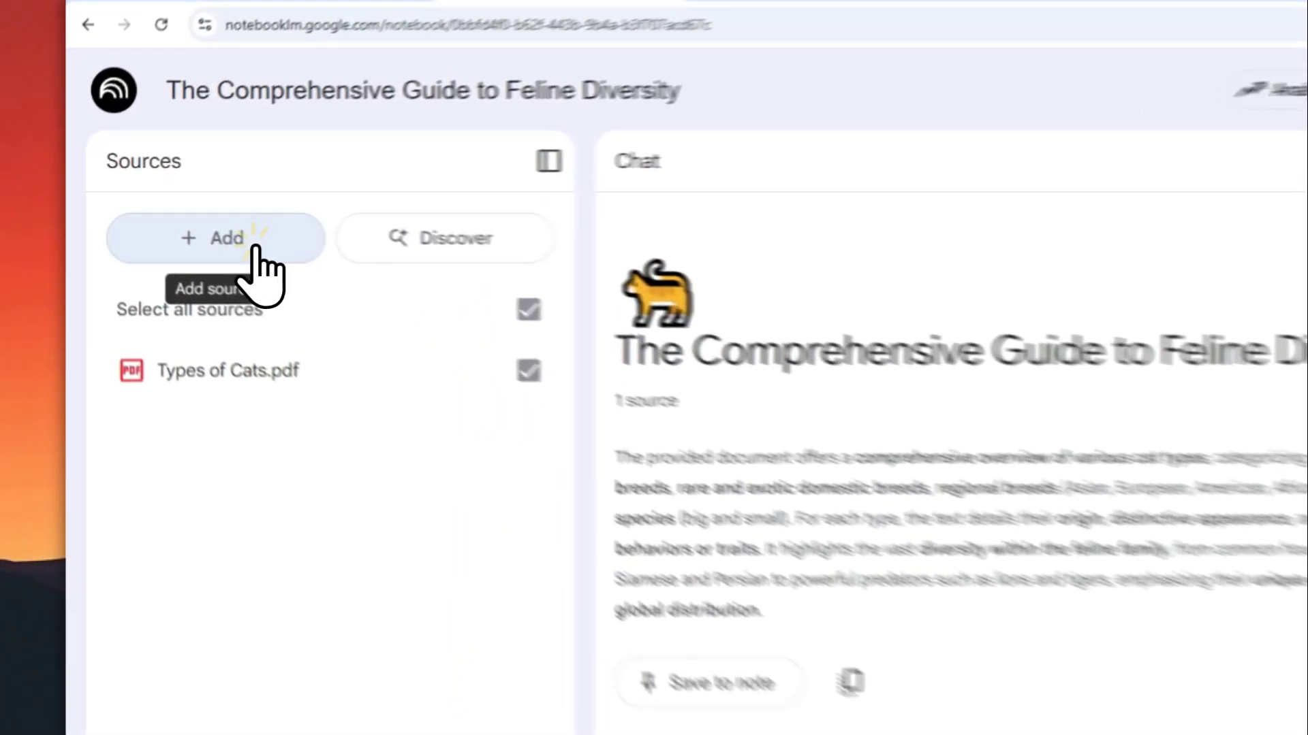
Upload Types of Dogs.pdf as a second notebook source.
{"action": "left_click", "coordinate": [201, 255]}
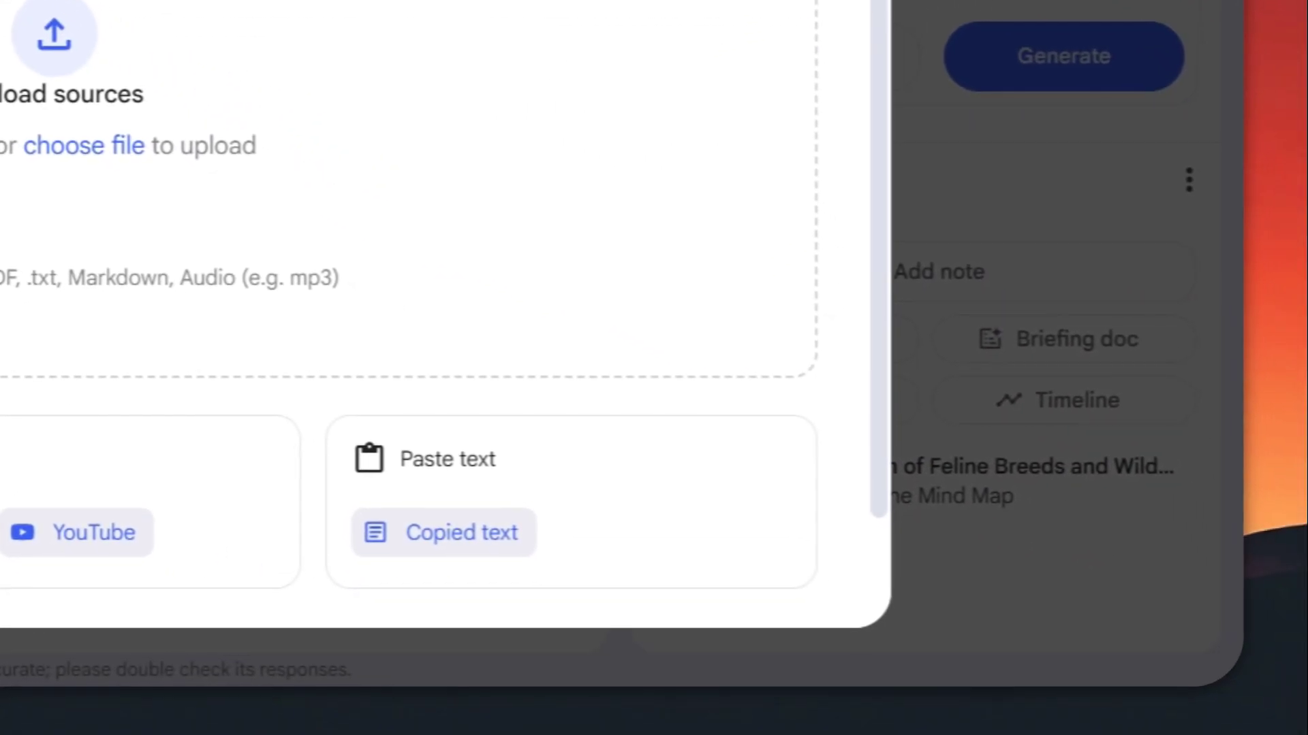
{"action": "left_click_drag", "start_coordinate": [1165, 235], "coordinate": [296, 307]}
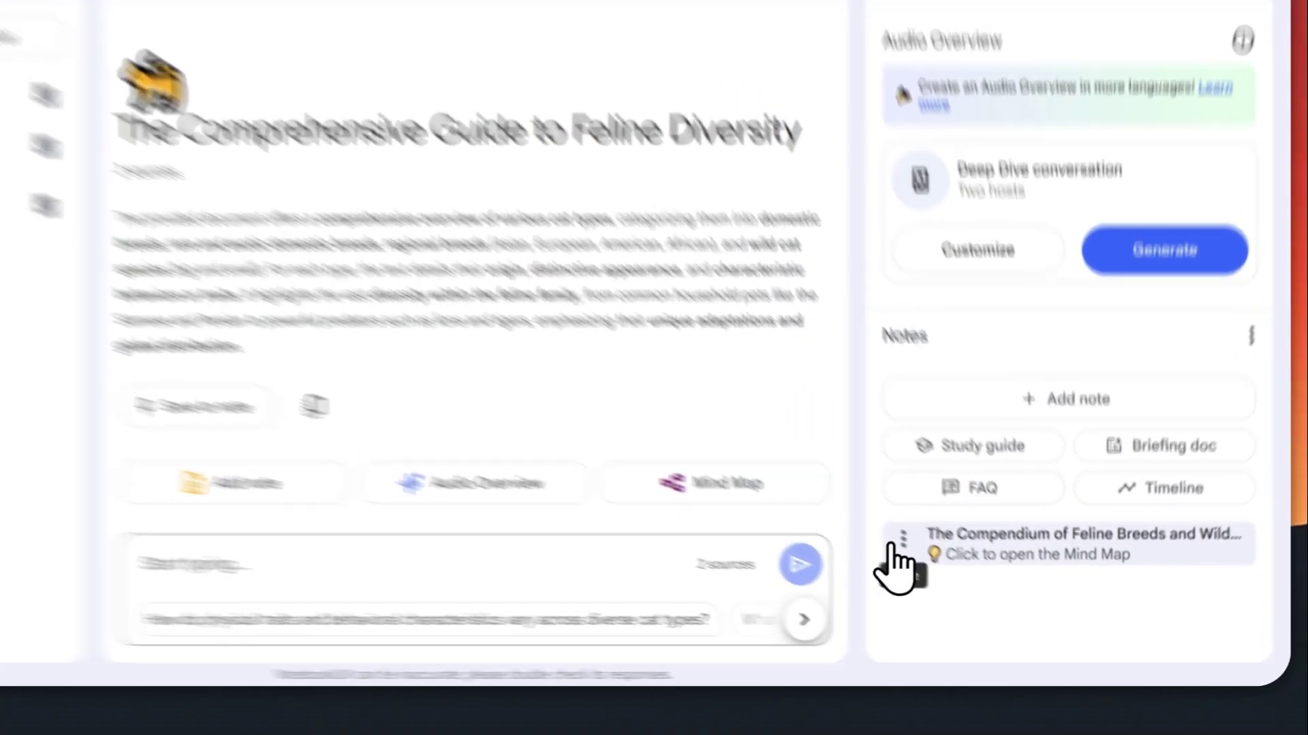
Leave the old cat mind map note untouched and build a new map from both PDFs.
{"action": "left_click", "coordinate": [963, 585]}
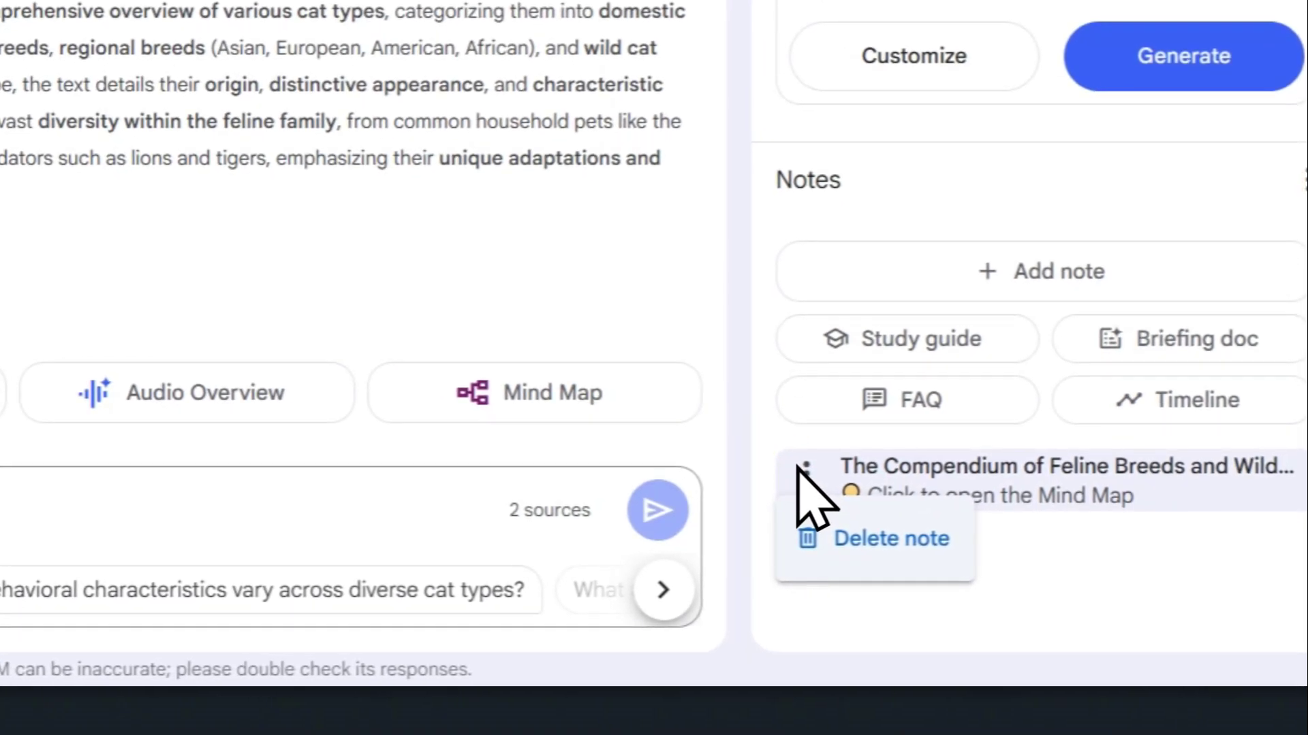
{"action": "left_click", "coordinate": [781, 490]}
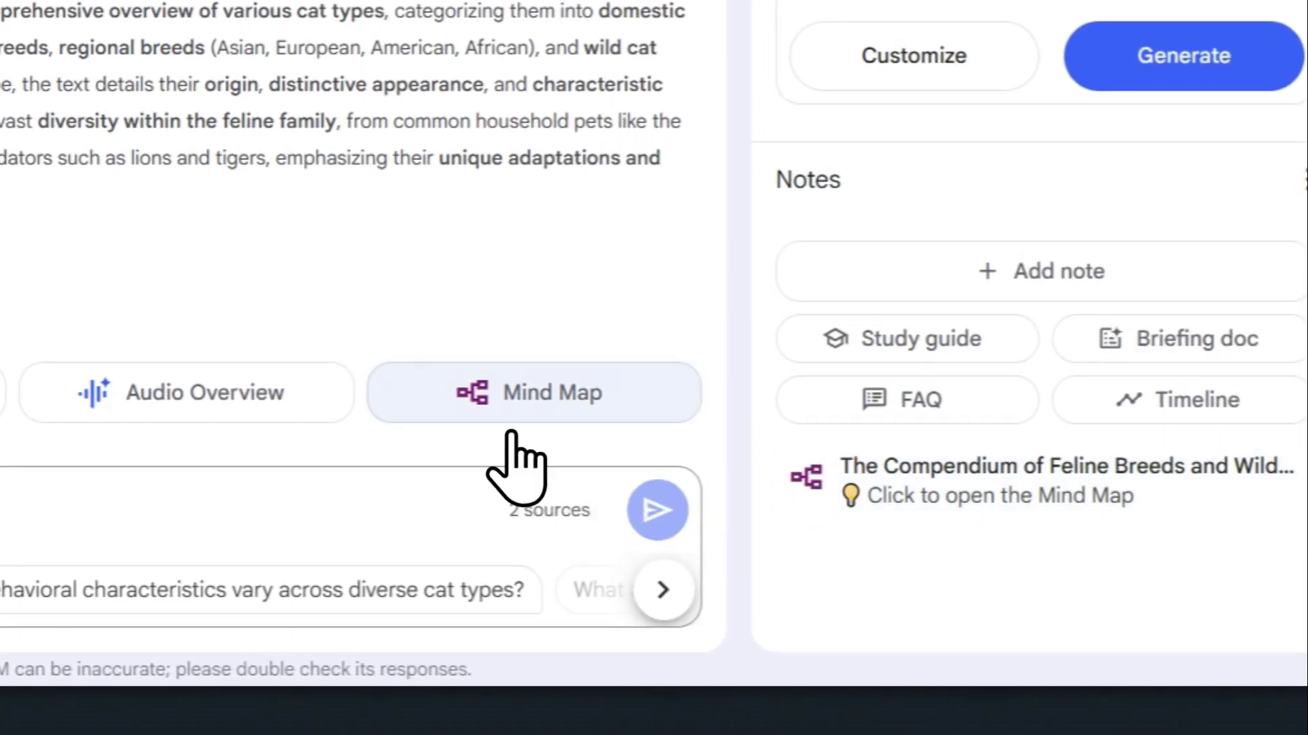
{"action": "left_click", "coordinate": [521, 409]}
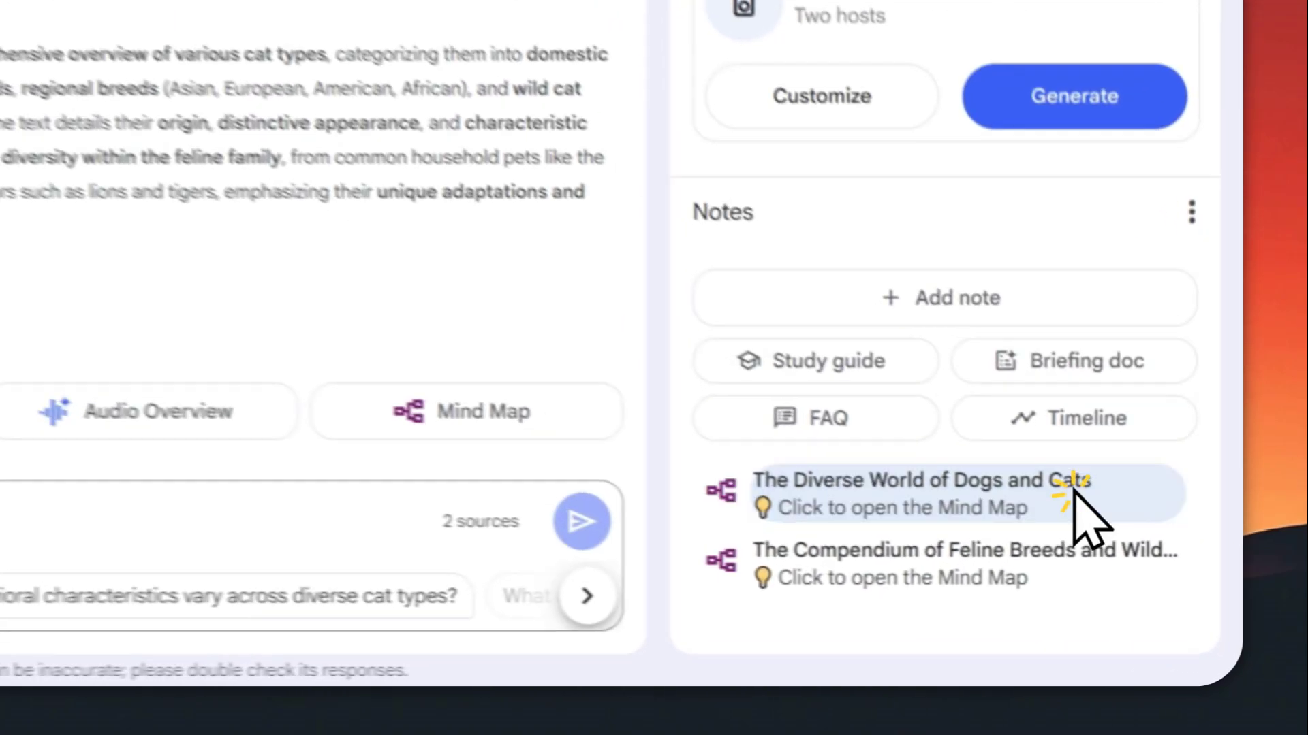
Open the 'The Diverse World of Dogs and Cats' note from the Studio list.
{"action": "left_click", "coordinate": [1075, 498]}
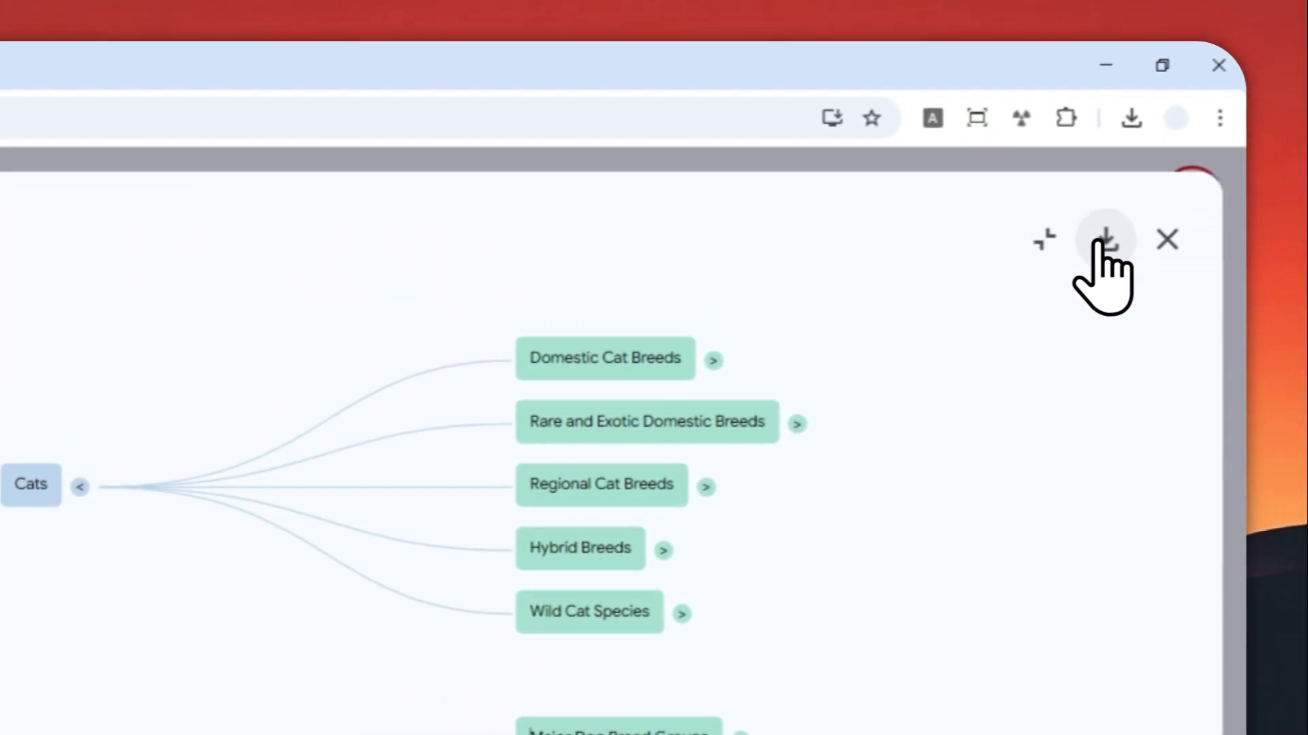
Download the mind map as 'NotebookLM Mind Map (1).png', view it in a tab, then return.
{"action": "left_click", "coordinate": [1193, 22]}
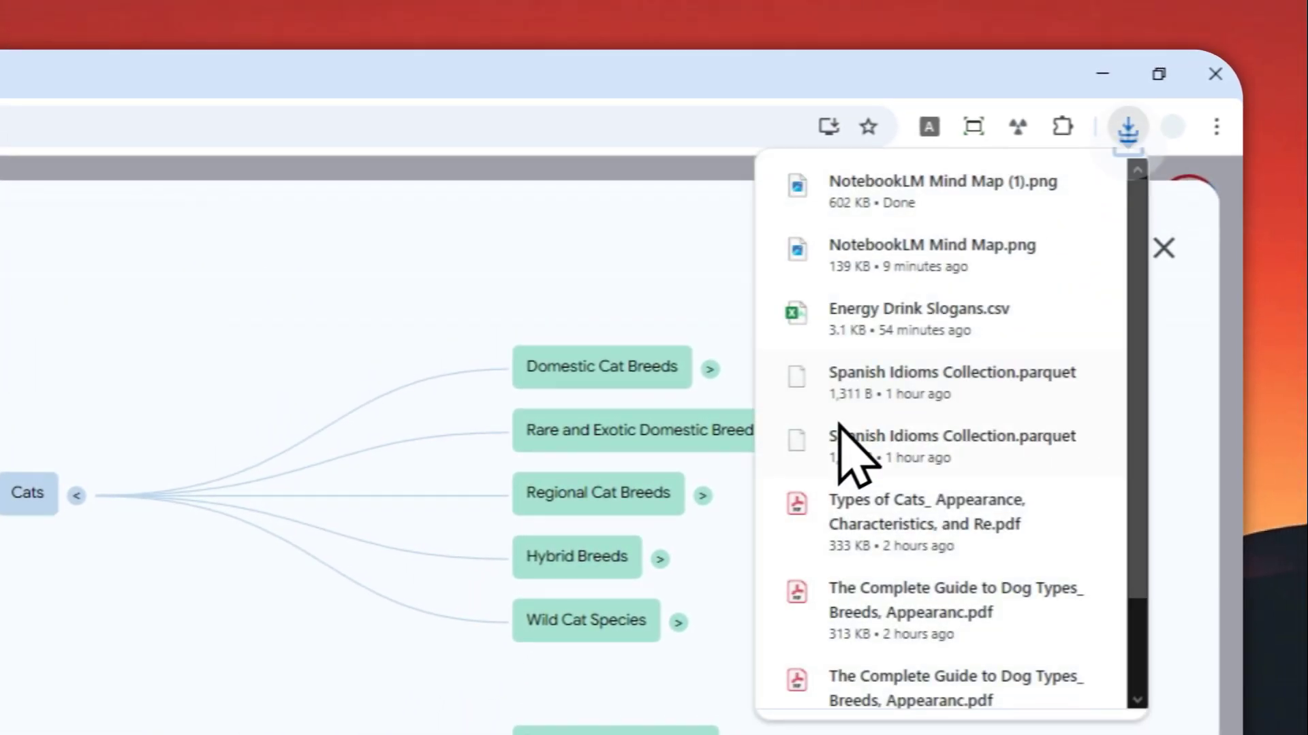
{"action": "left_click_drag", "start_coordinate": [817, 189], "coordinate": [358, 61]}
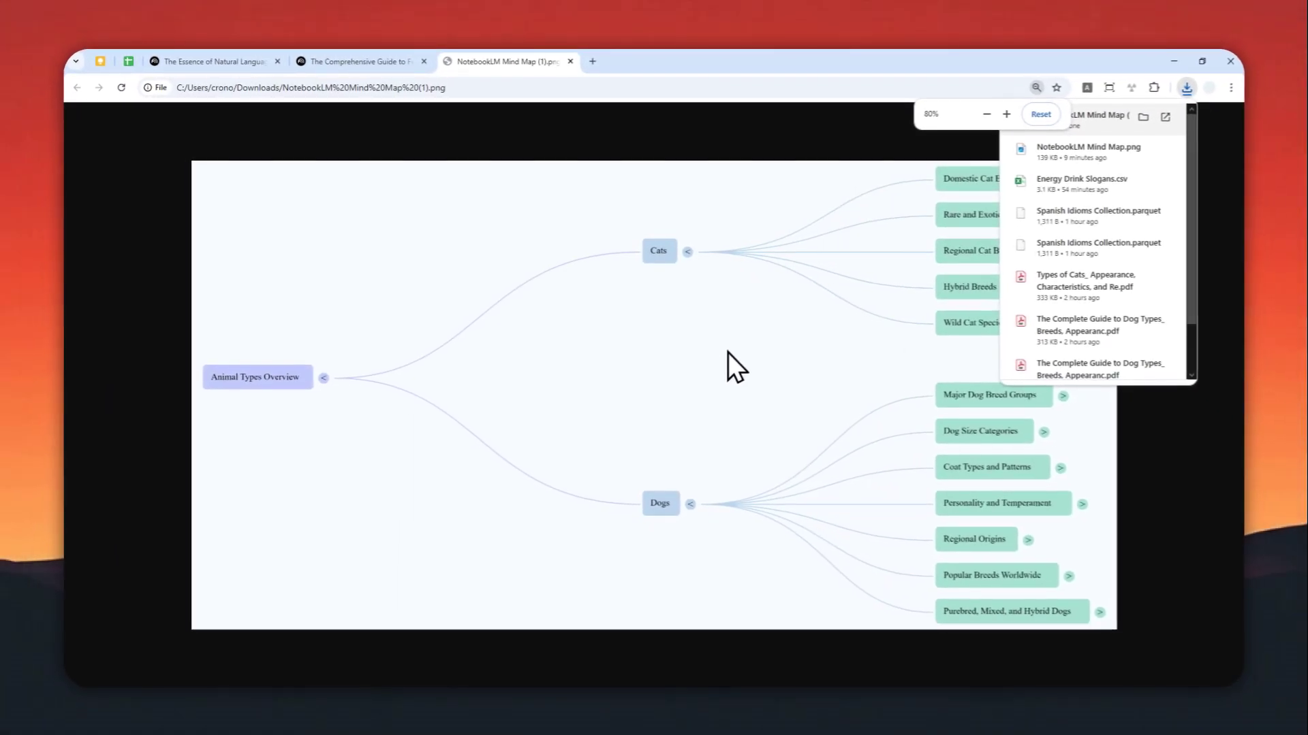
{"action": "left_click", "coordinate": [358, 61]}
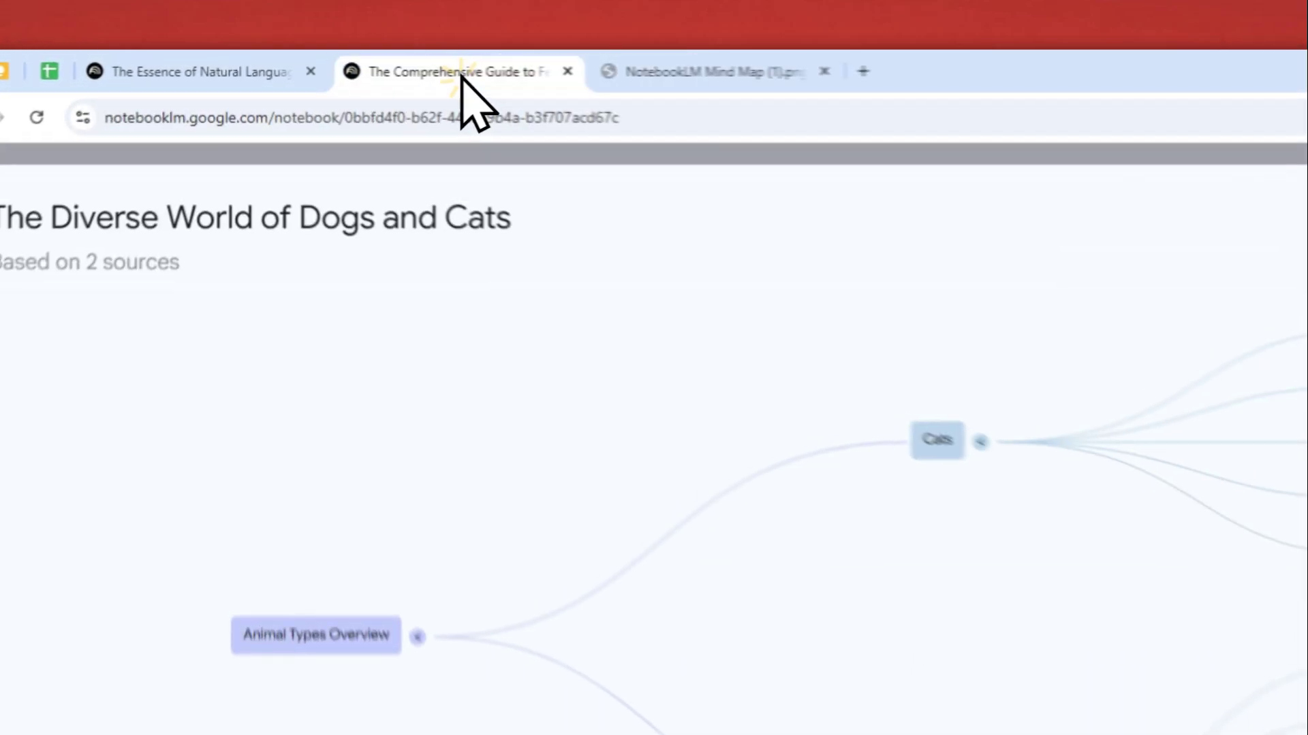